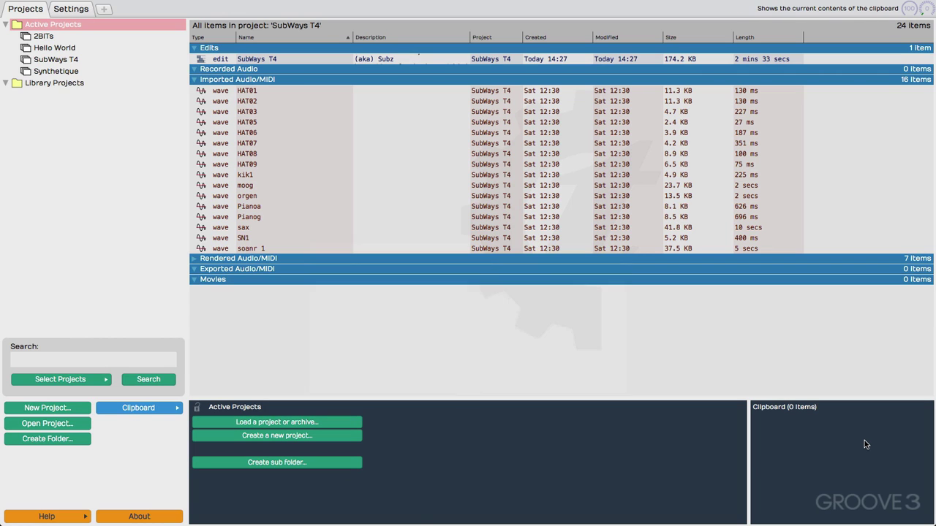
Step: Turn off pop-up help from the Help options list
mouse_move(864, 441)
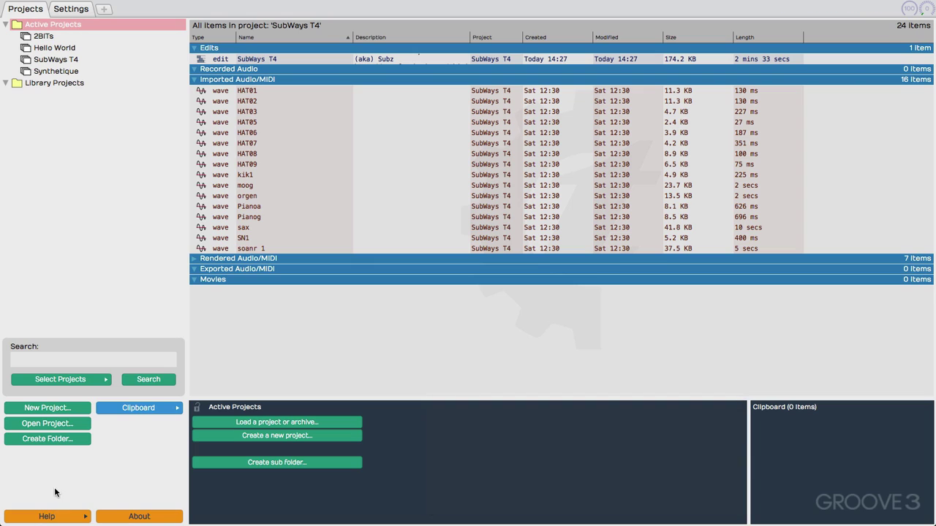
click(53, 516)
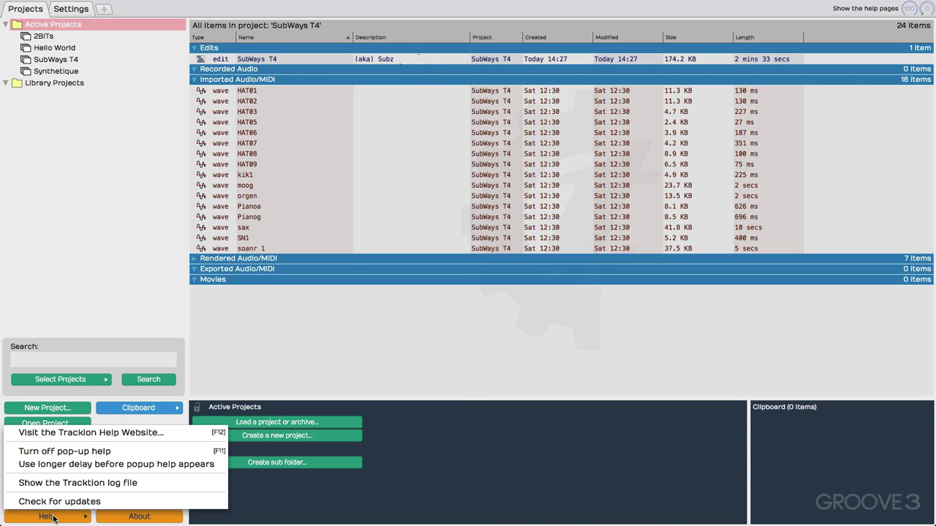
click(44, 452)
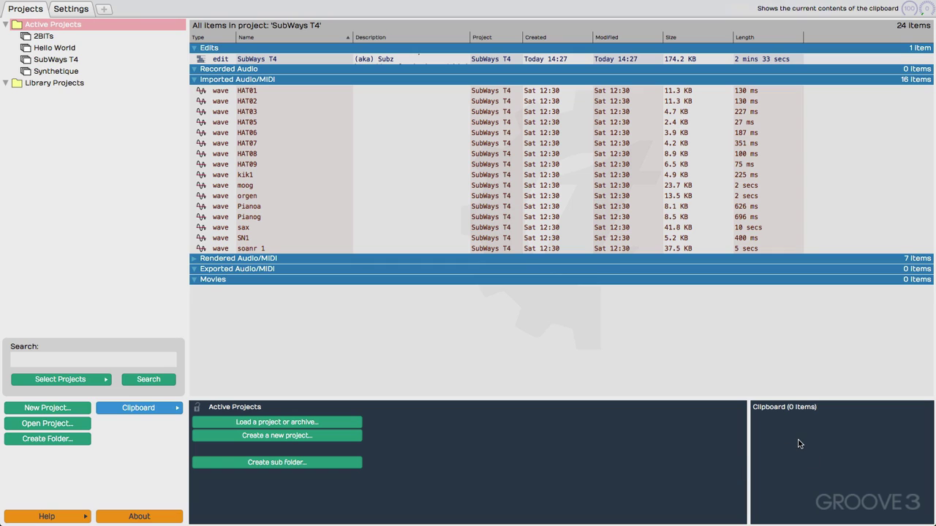
mouse_move(799, 444)
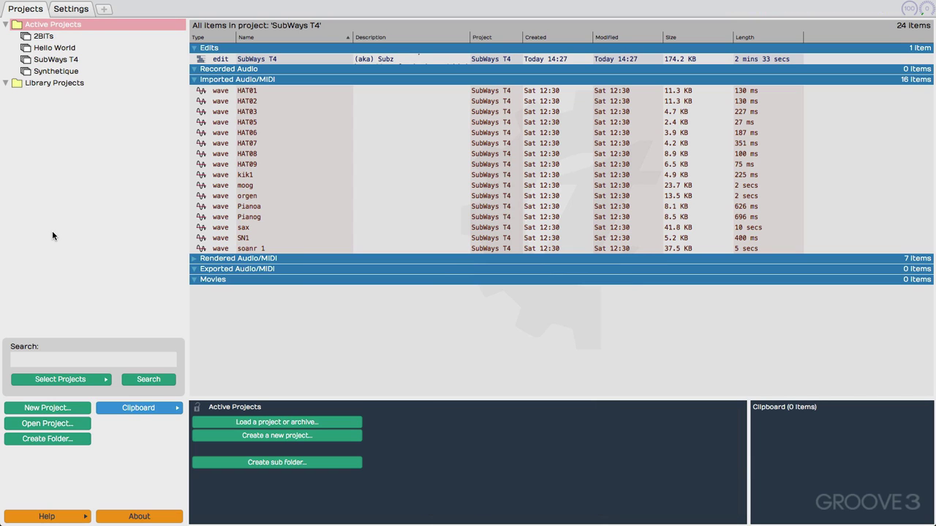
Step: Set both the audio output and input devices to USBPre2 and play a test tone
click(71, 9)
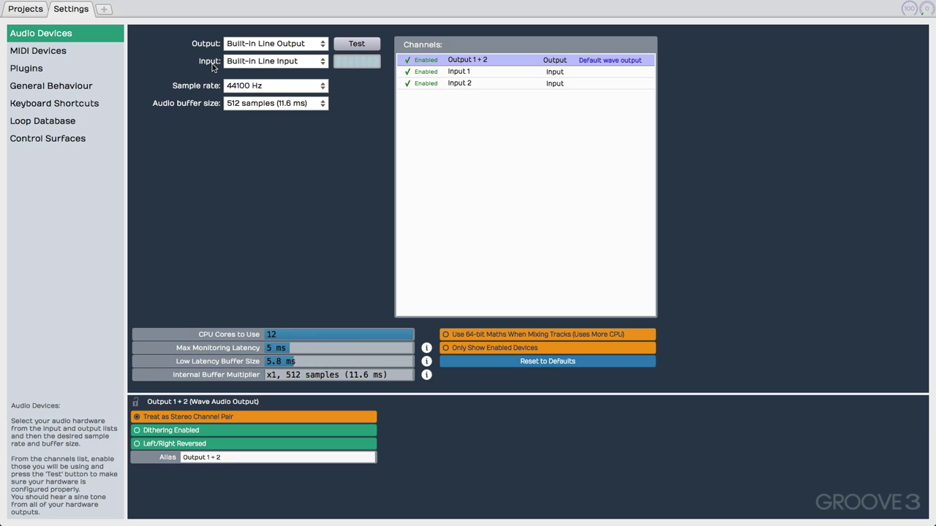
click(250, 45)
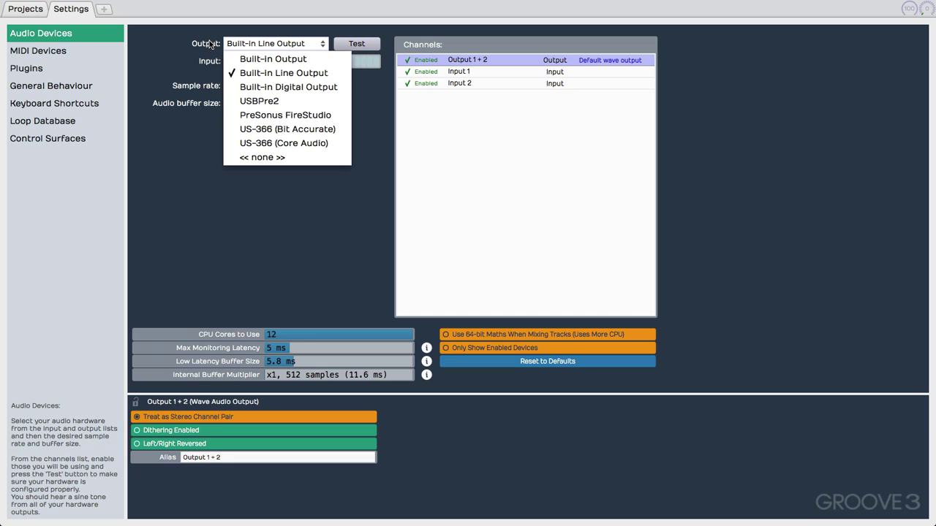
click(235, 101)
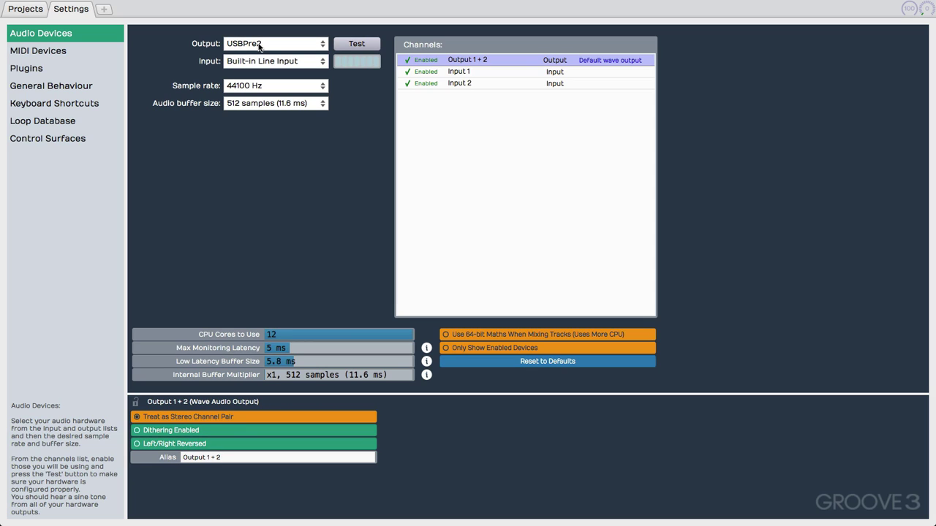
click(293, 61)
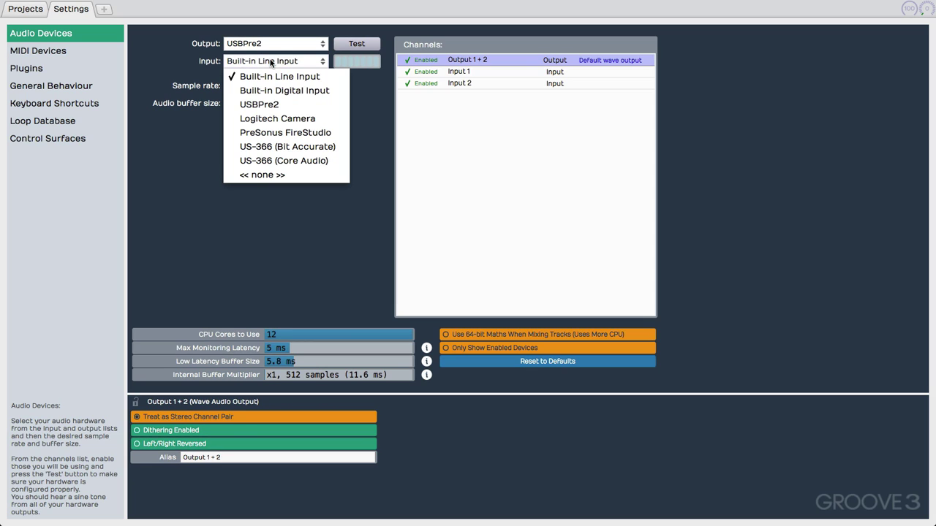
click(271, 103)
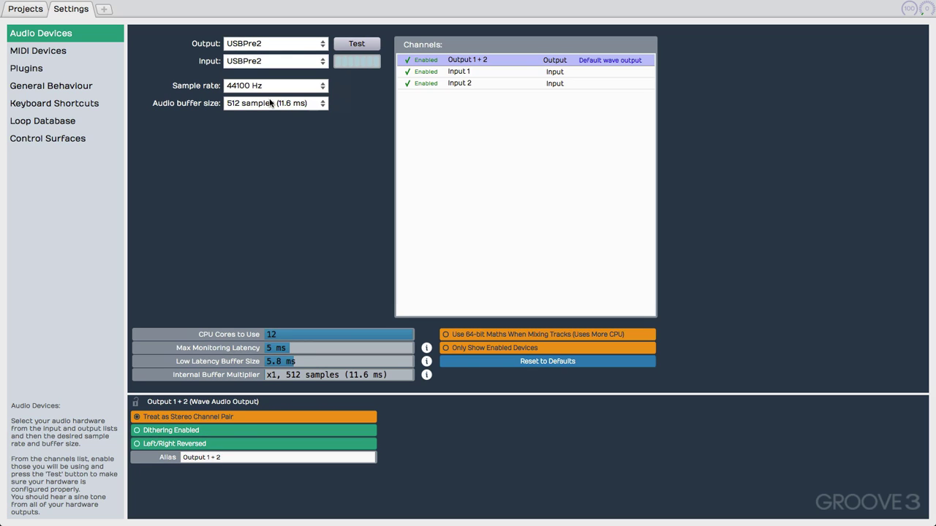
click(358, 45)
Step: Open the edit inside the SubWays T4 project
click(36, 11)
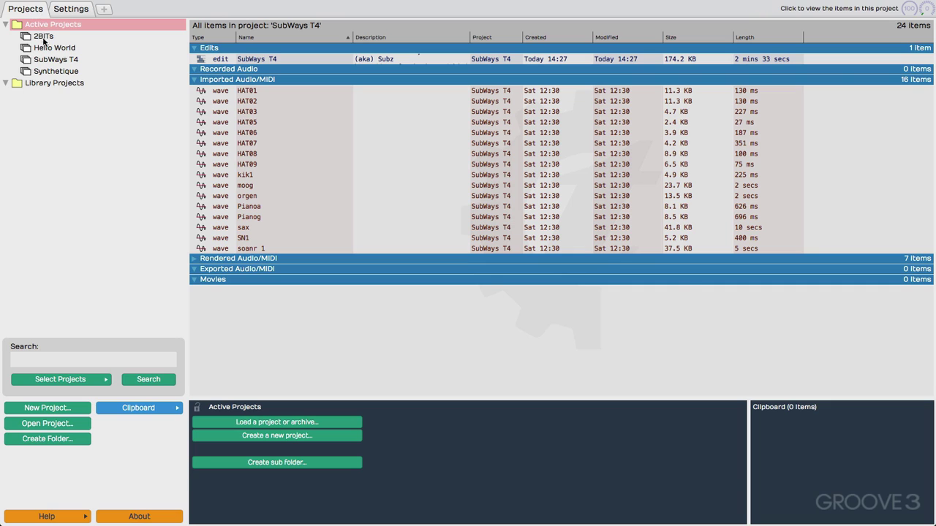
click(48, 62)
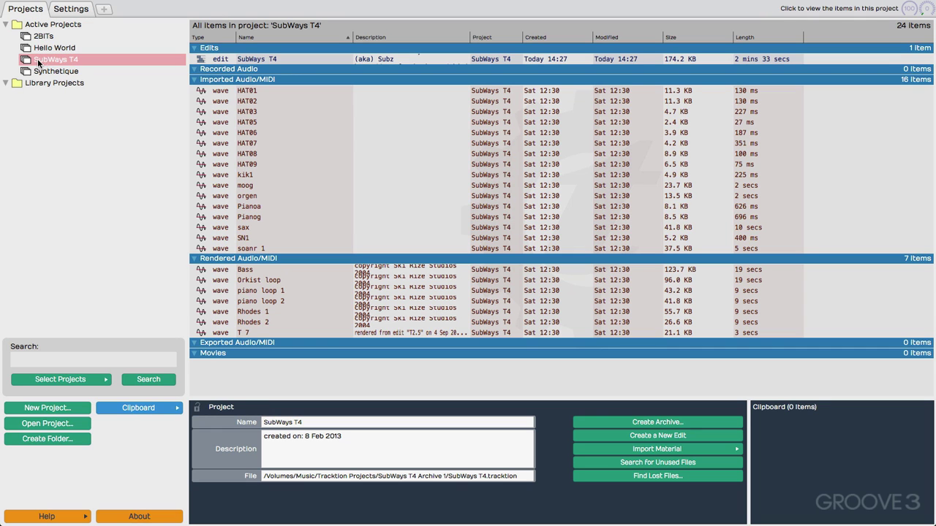
click(261, 59)
double_click(261, 58)
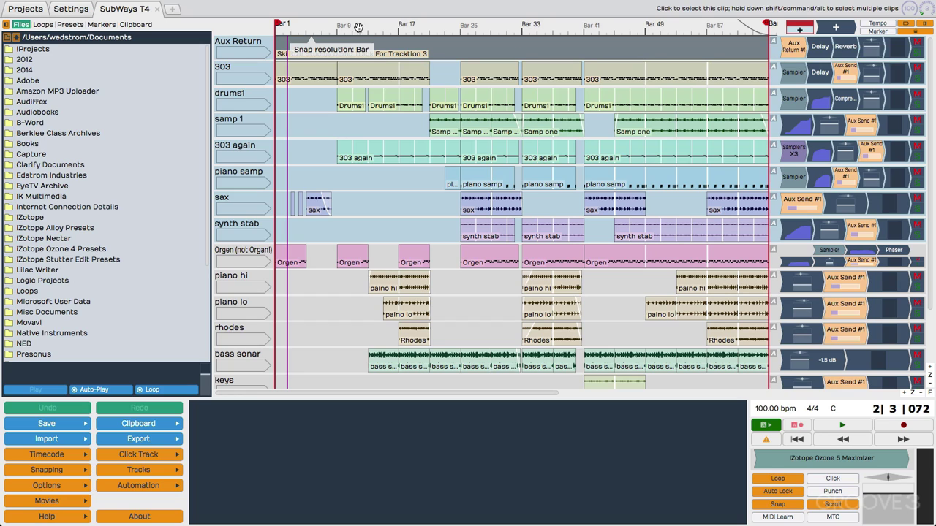
Step: Play a few bars of the edit, stop it, and return to the Settings page
key(space)
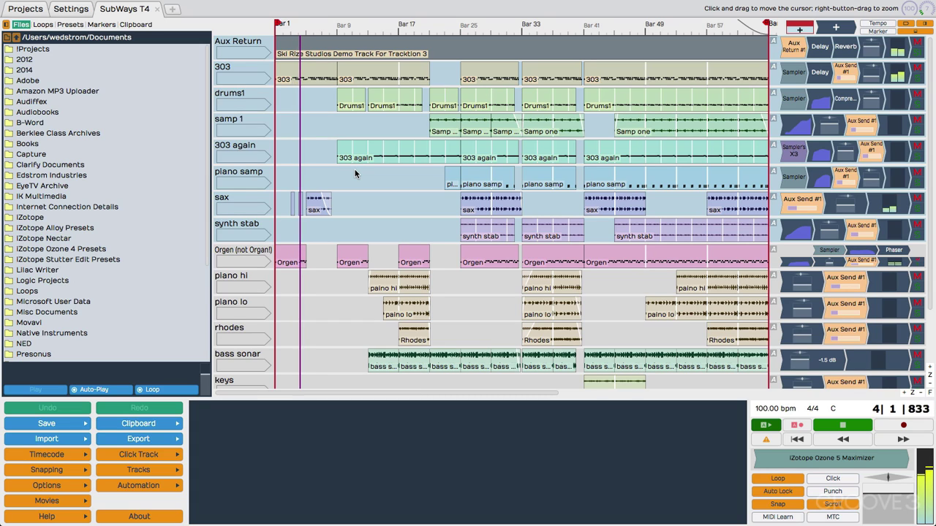
key(space)
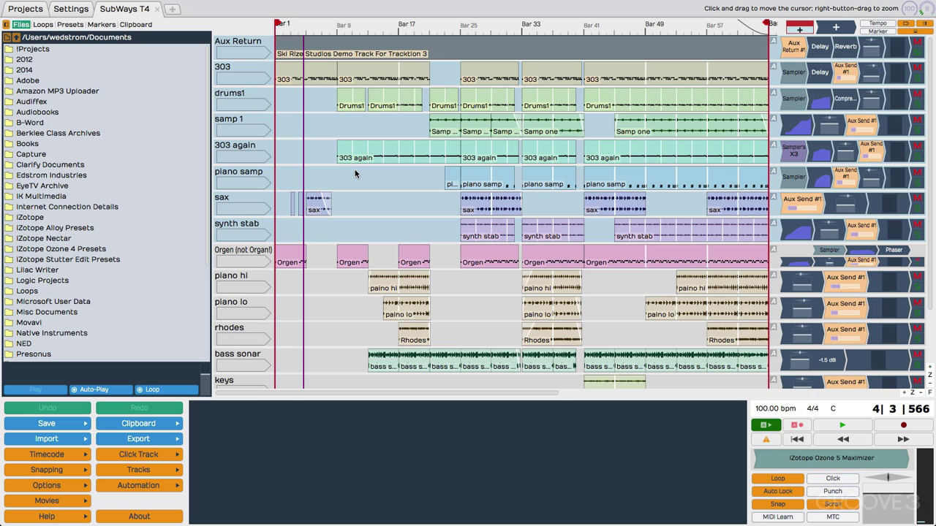
click(71, 9)
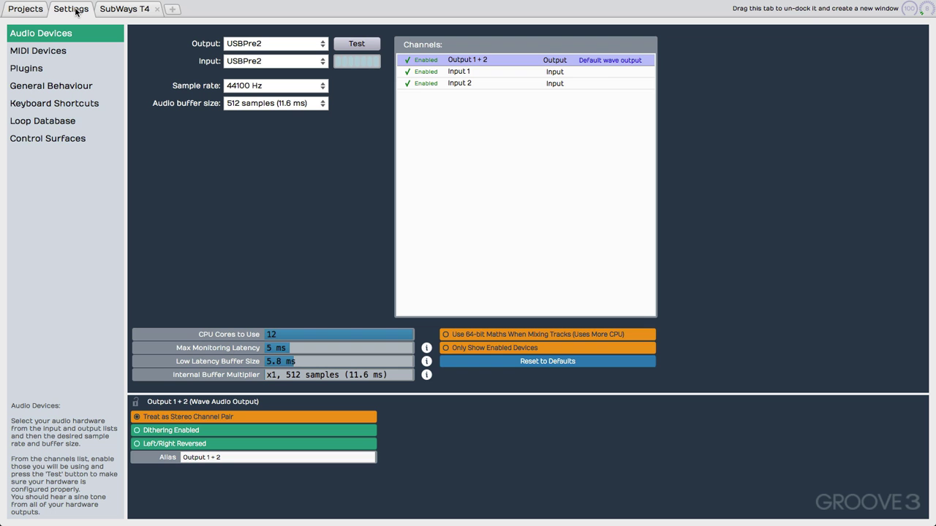
click(235, 87)
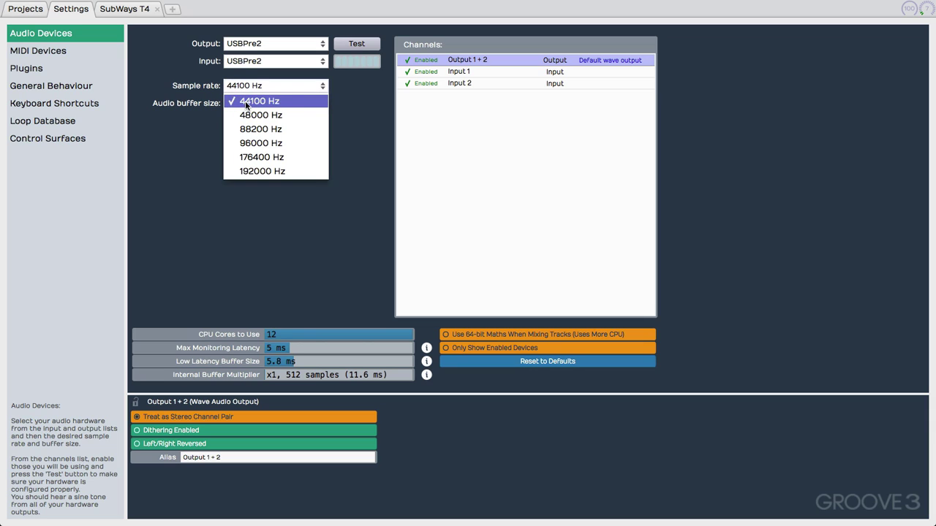
click(195, 78)
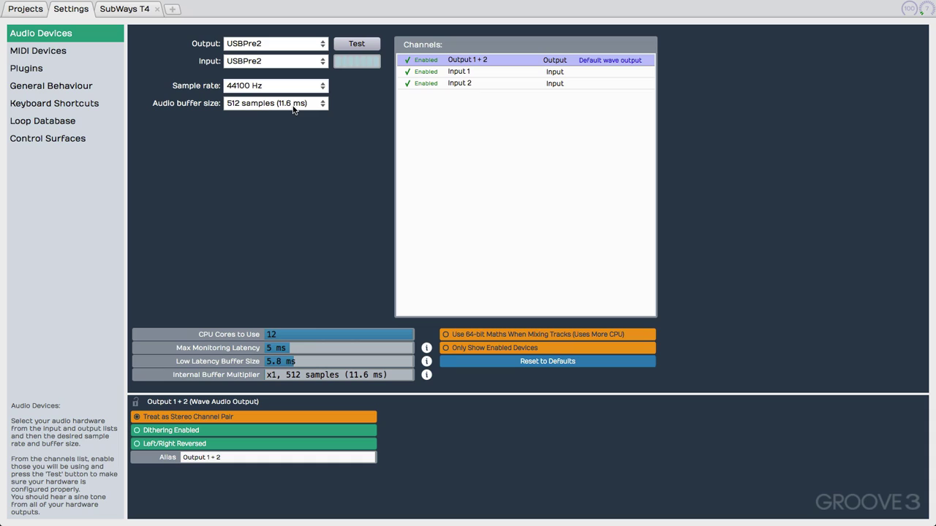
click(292, 107)
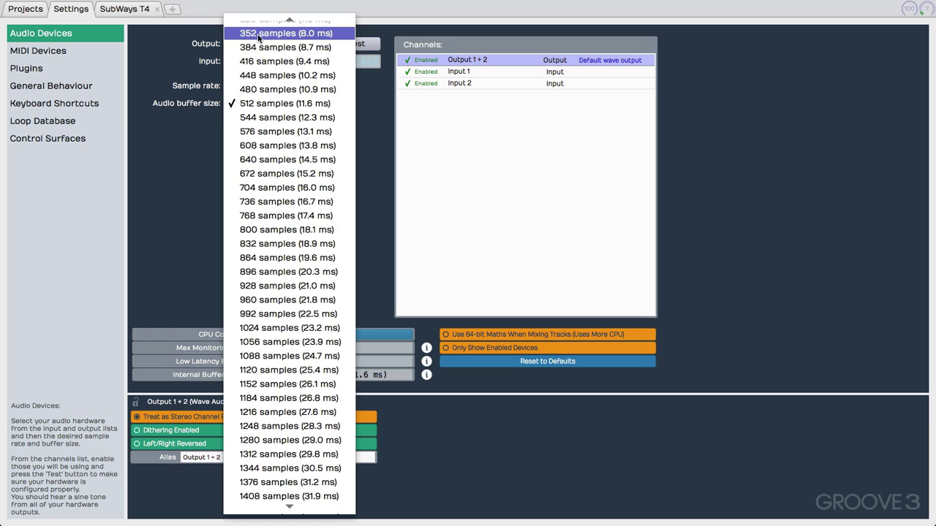
scroll(258, 36, up, 3)
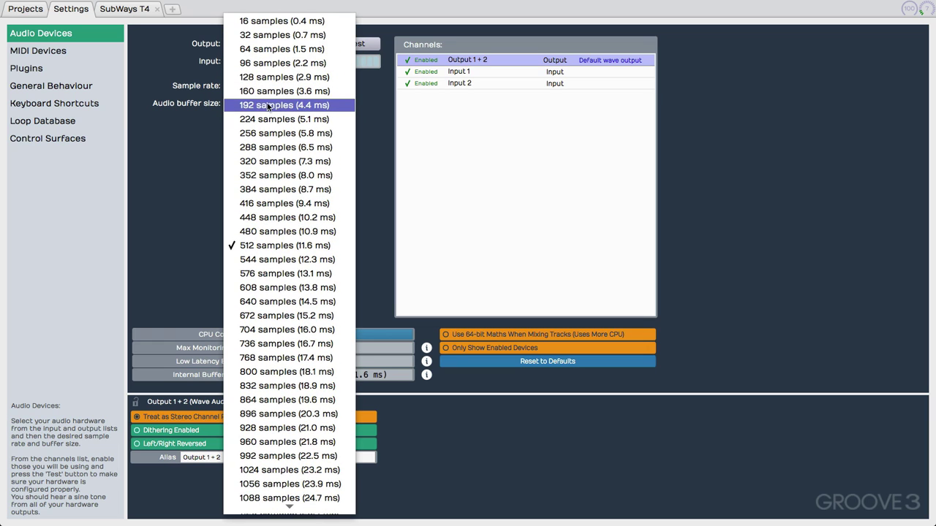
click(264, 135)
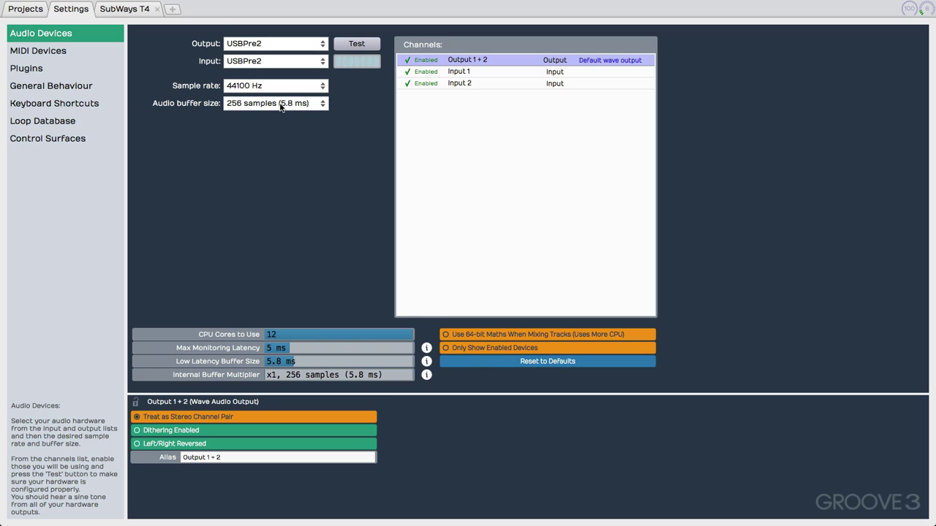
click(280, 103)
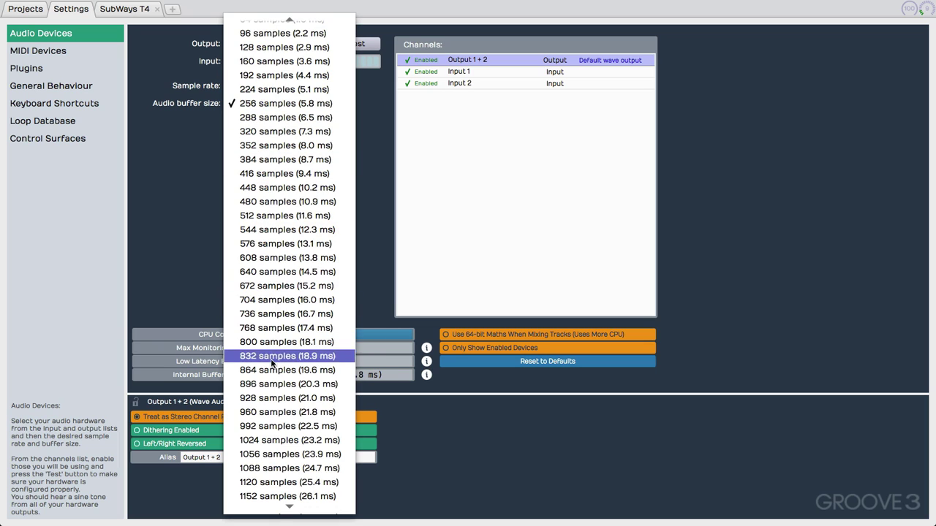
click(273, 440)
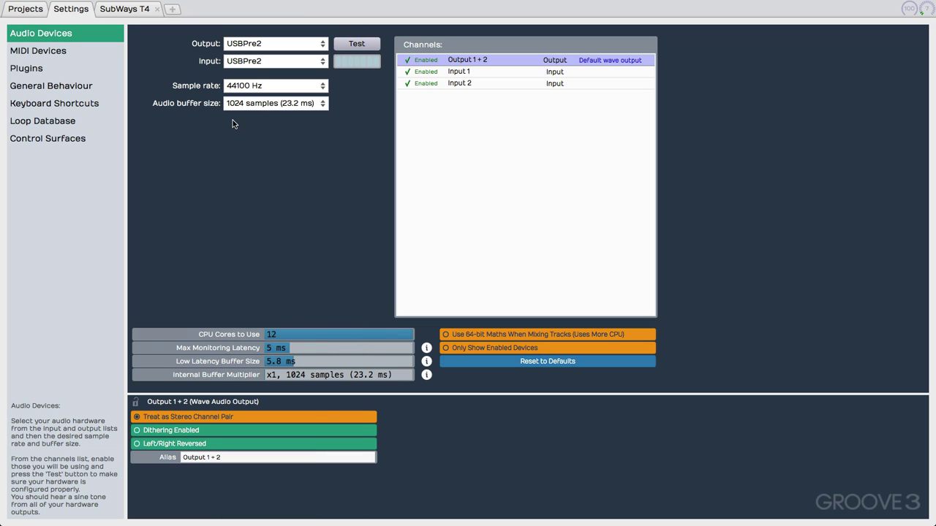
click(292, 106)
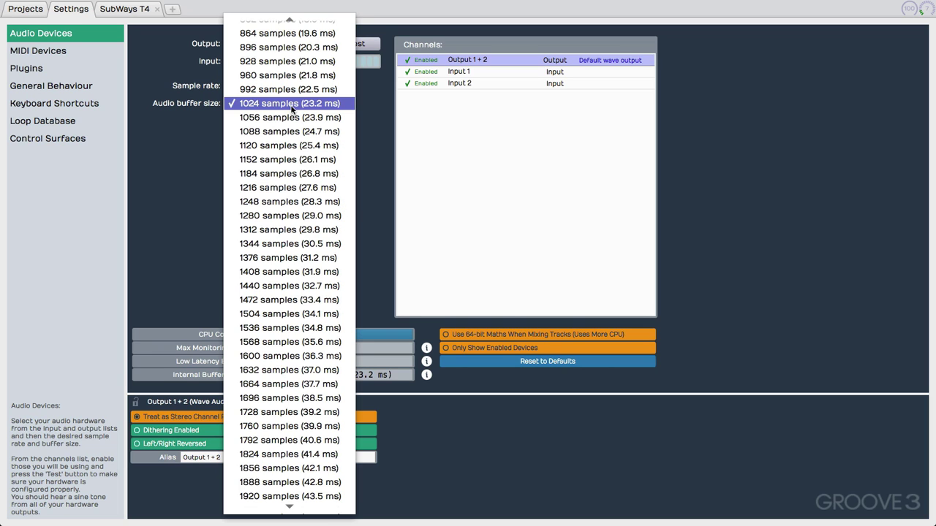
scroll(292, 109, up, 7)
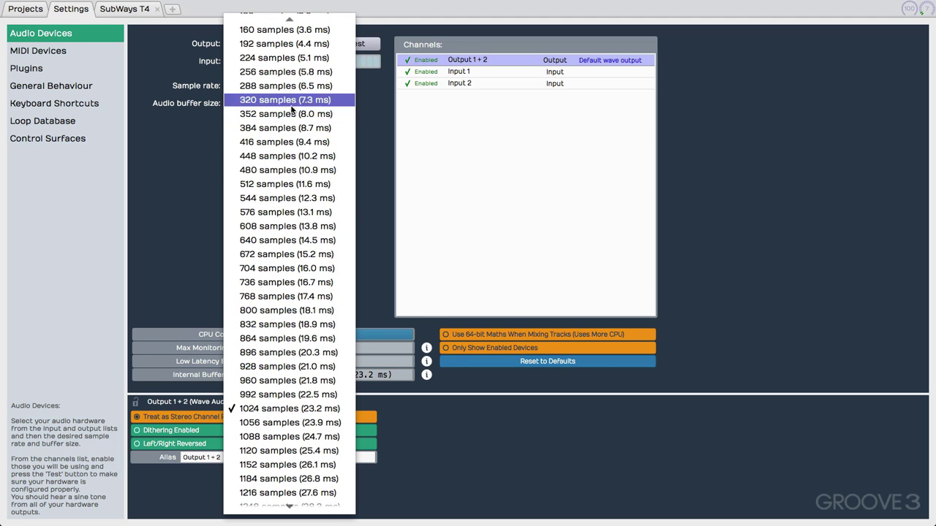
click(286, 184)
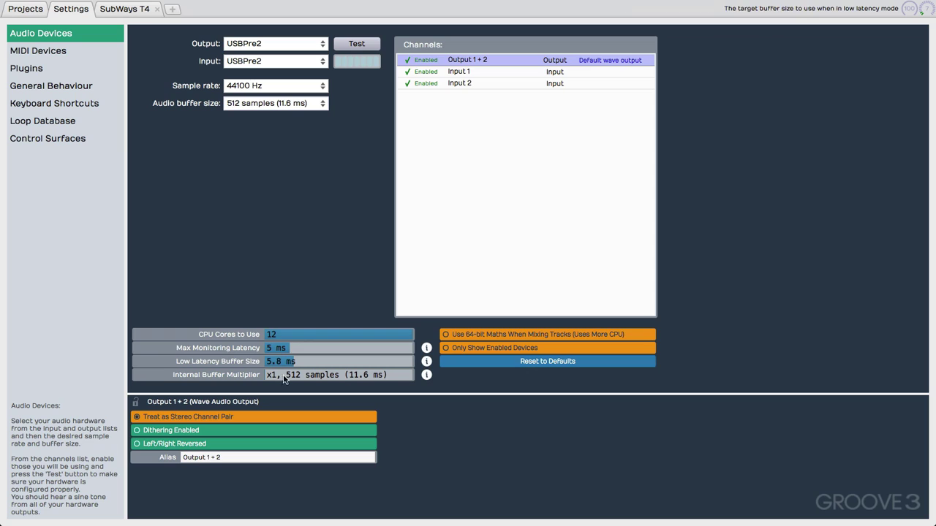
Step: Enable 64-bit maths, set x6 buffer multiplier, 4 CPU cores, 23.6 ms monitoring latency, then request a reset
click(466, 336)
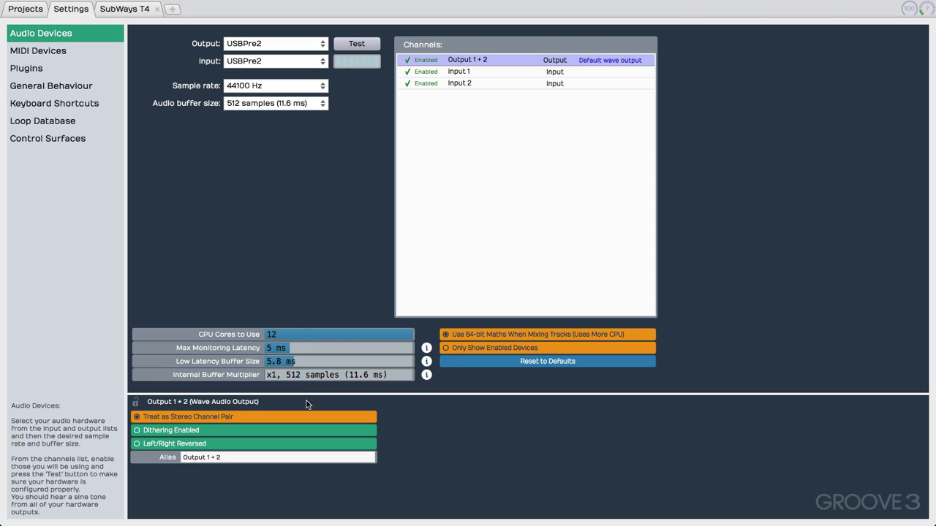
drag(314, 374, 363, 358)
click(380, 348)
click(305, 334)
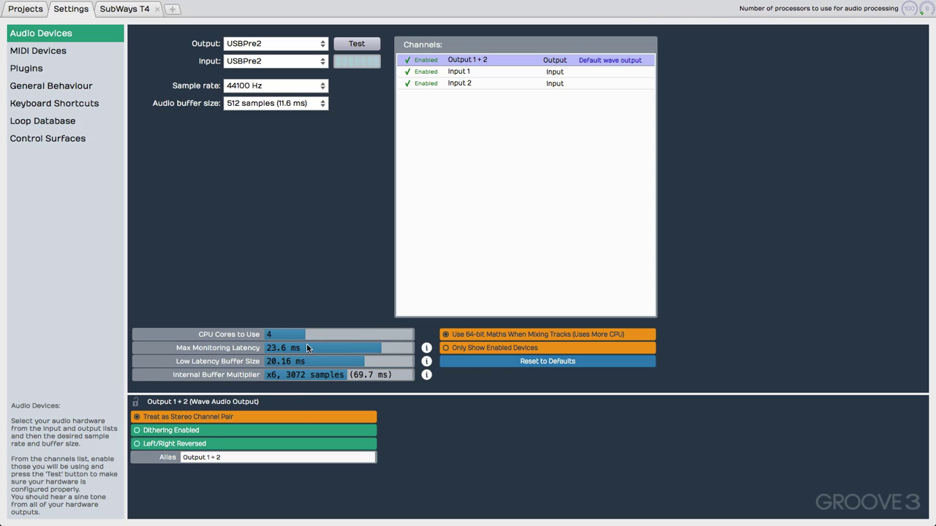
drag(279, 361, 283, 355)
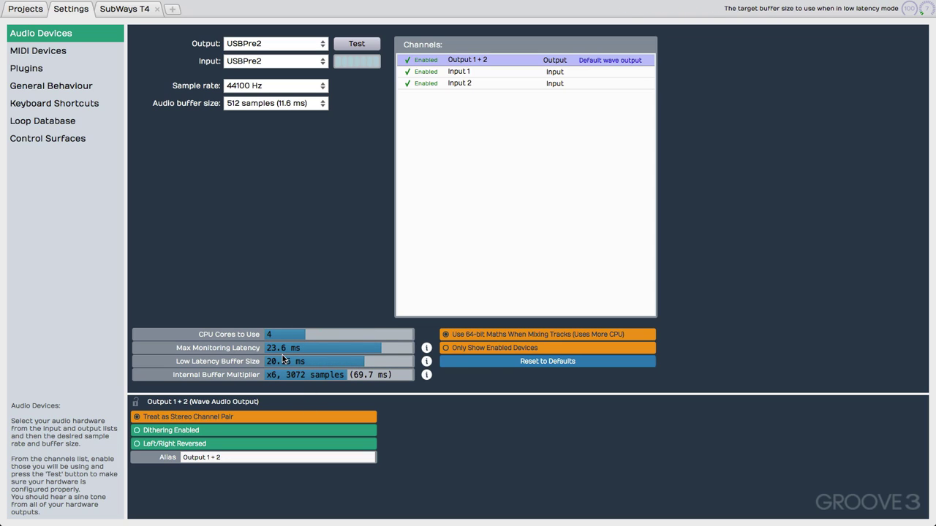
click(542, 364)
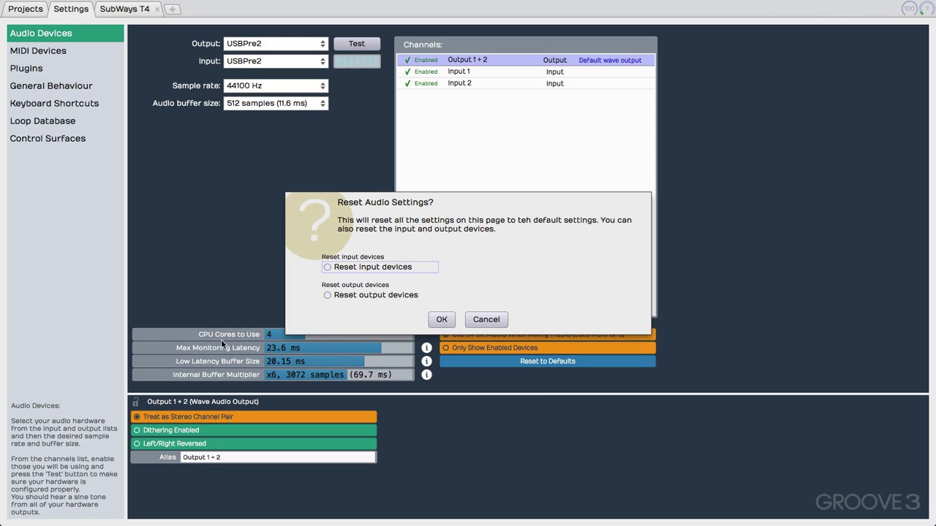
Step: Reset audio settings to defaults, then reset again including both input and output devices
click(441, 320)
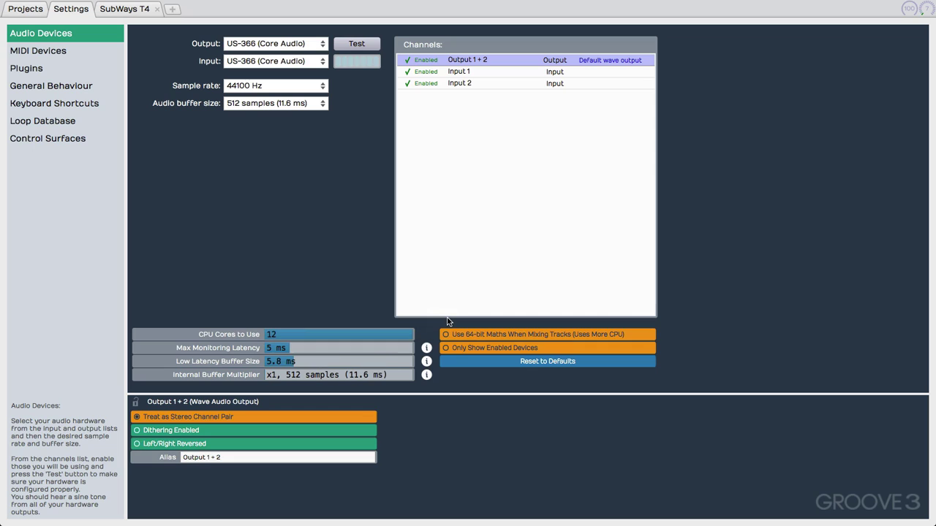
click(483, 355)
click(338, 267)
click(336, 294)
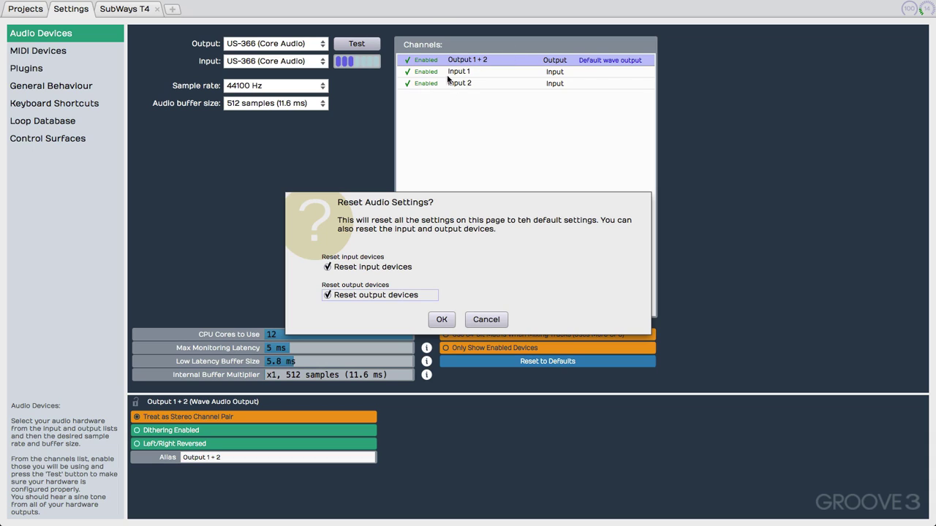
click(442, 320)
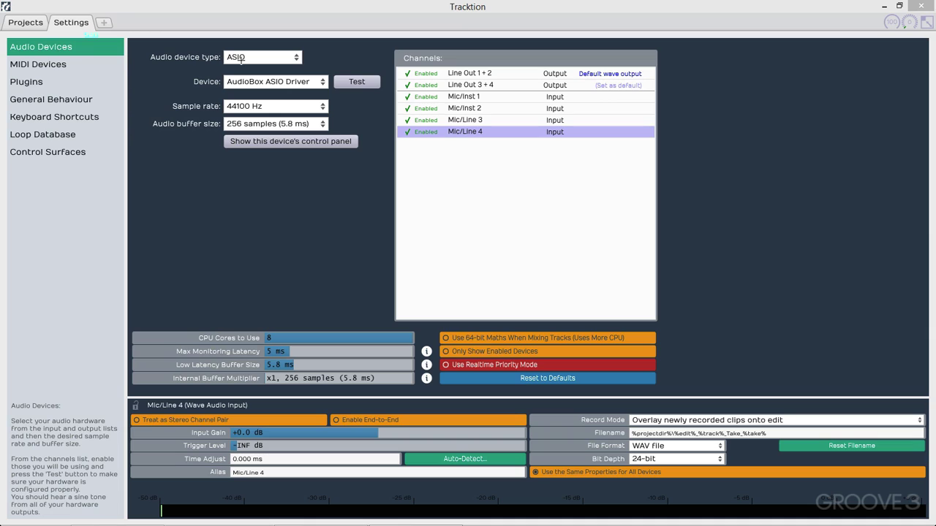
click(242, 62)
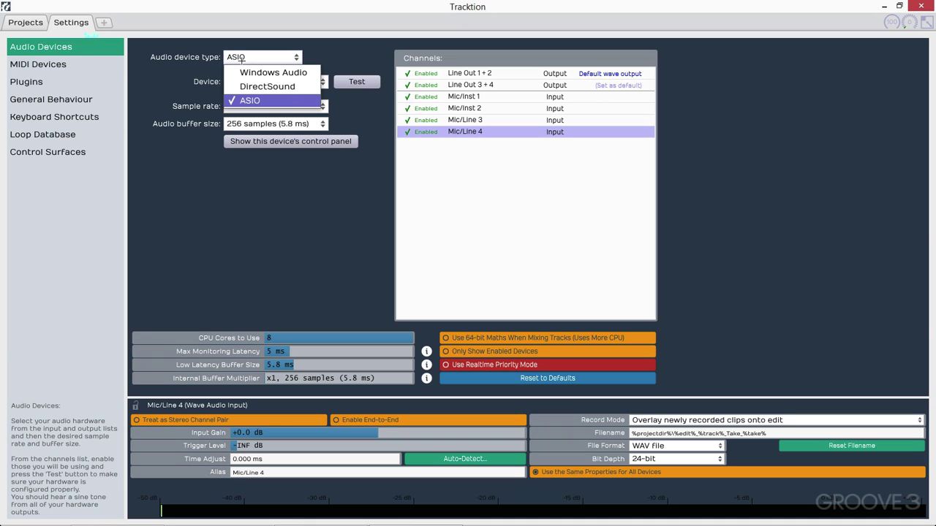
click(269, 101)
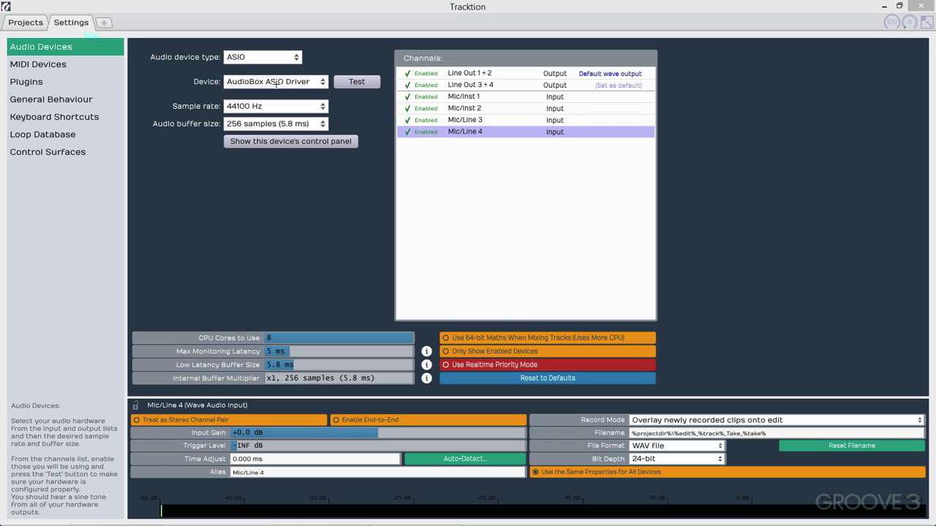